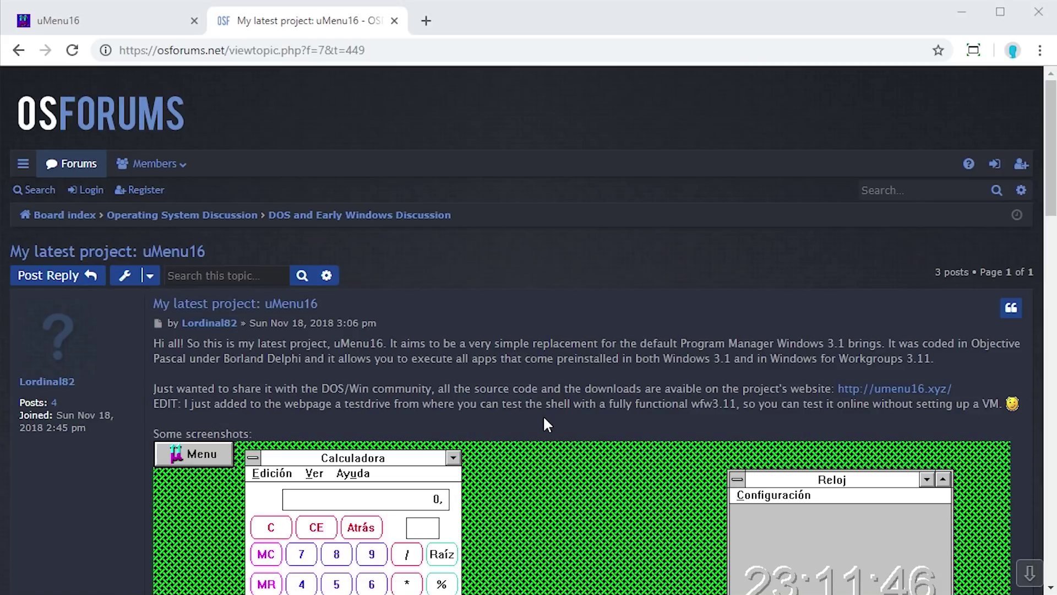
Scroll down through the uMenu16 forum topic, then jump back to its top
scroll(544, 418, down, 5)
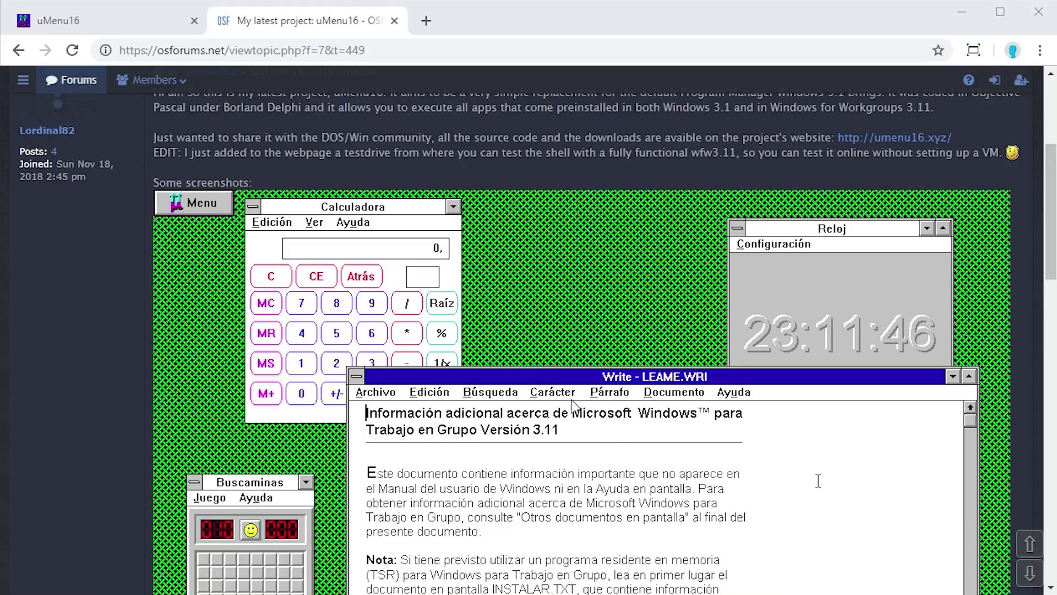
scroll(573, 401, down, 2)
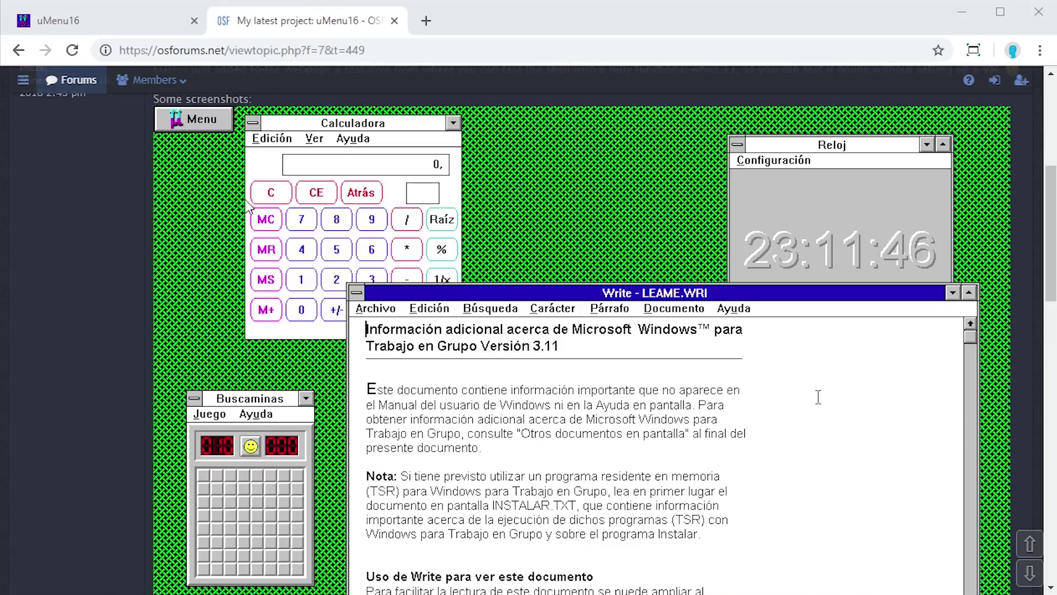
scroll(262, 208, down, 9)
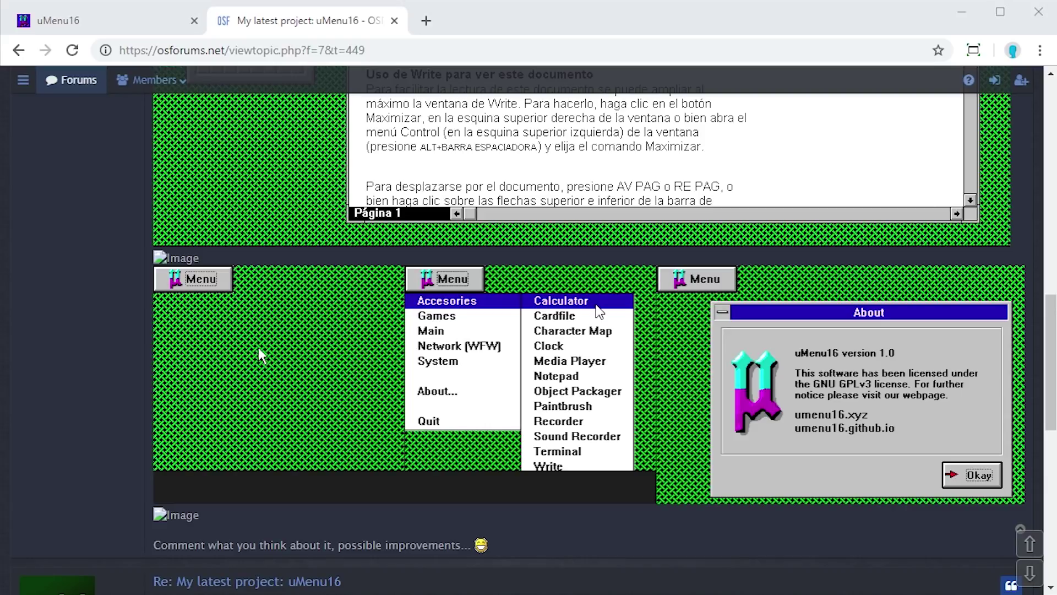
scroll(259, 348, down, 6)
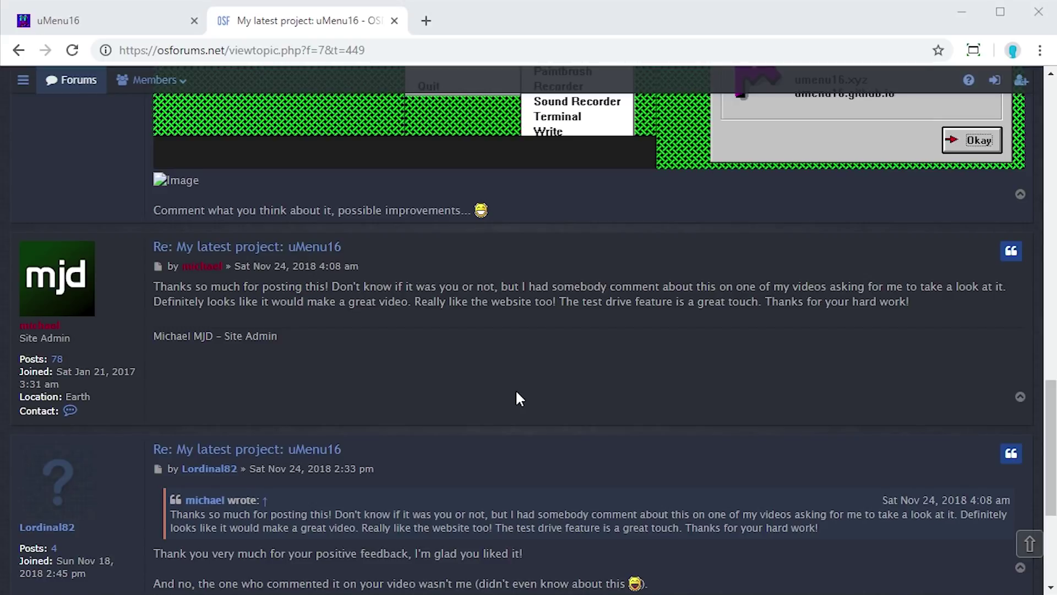
key(Home)
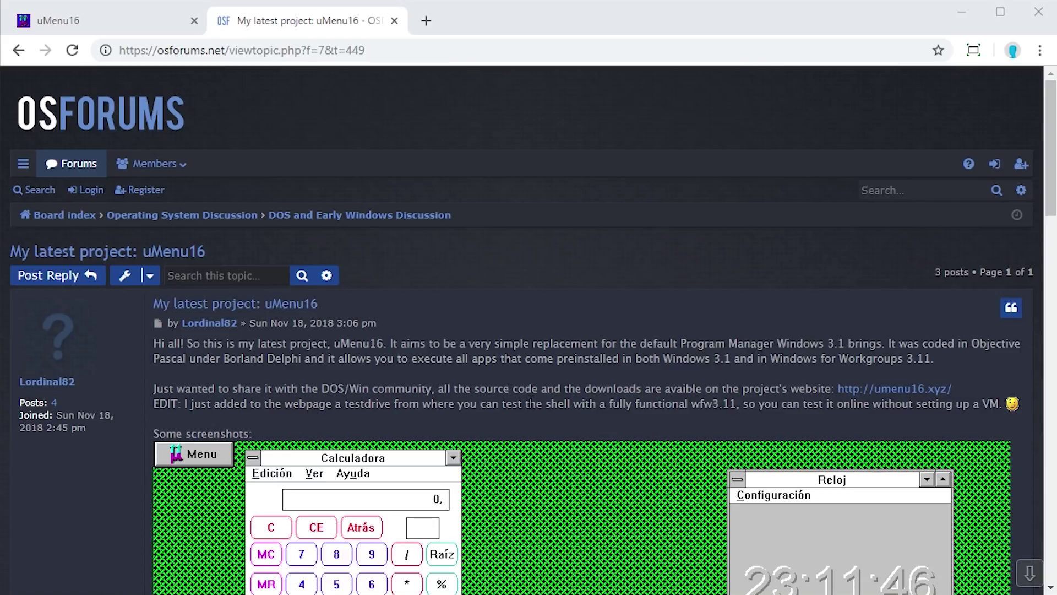
Switch to the uMenu16 homepage, start the online Testdrive, then close the Testdrive tab
click(77, 24)
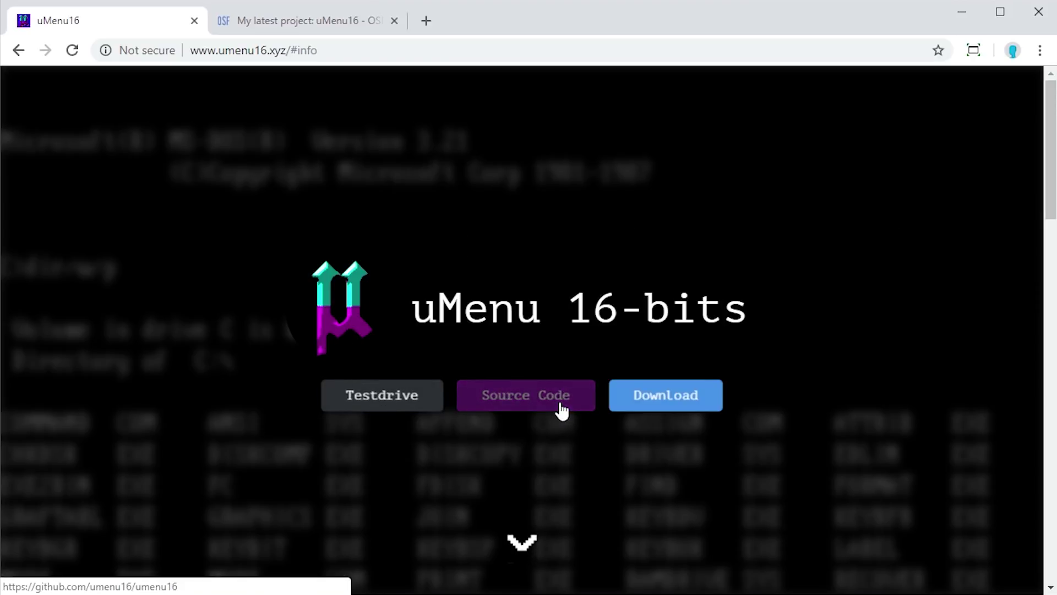
click(376, 401)
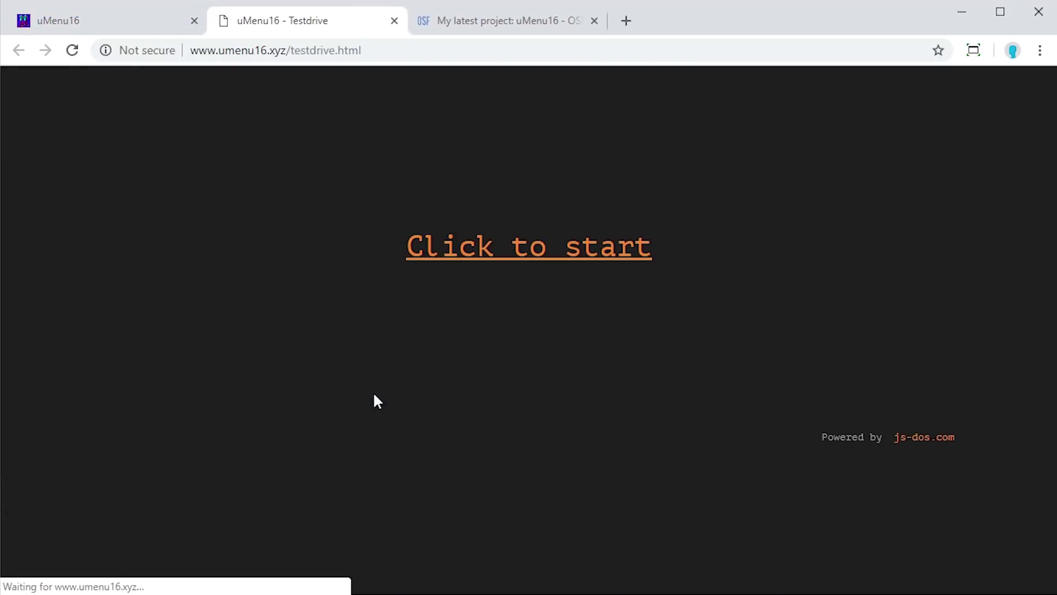
click(378, 391)
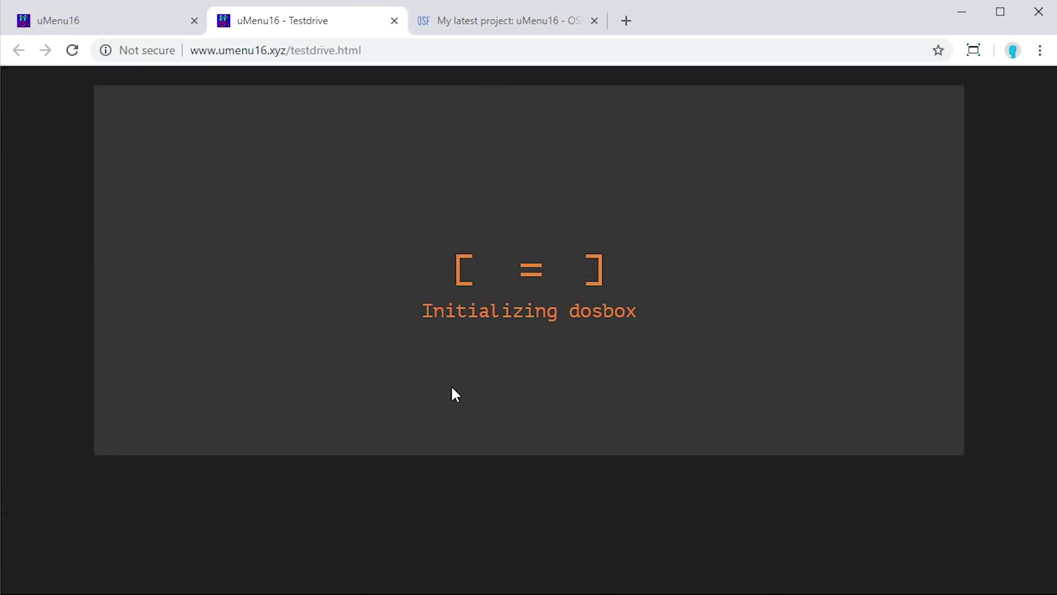
key(ctrl+w)
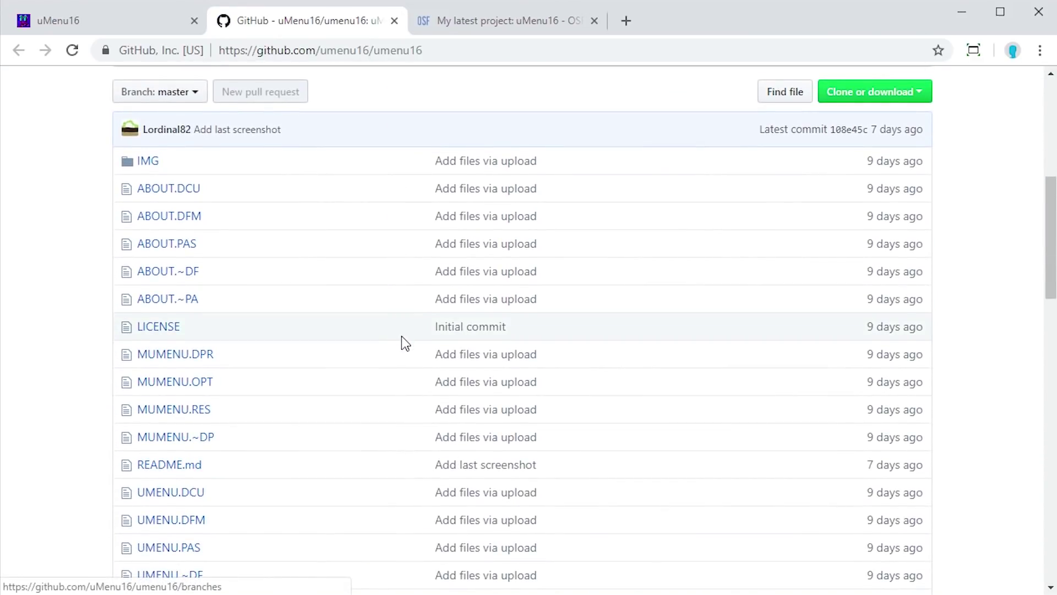
Scroll through the GitHub repository's file list and README screenshots, then return to the top
scroll(400, 337, up, 10)
scroll(396, 344, down, 10)
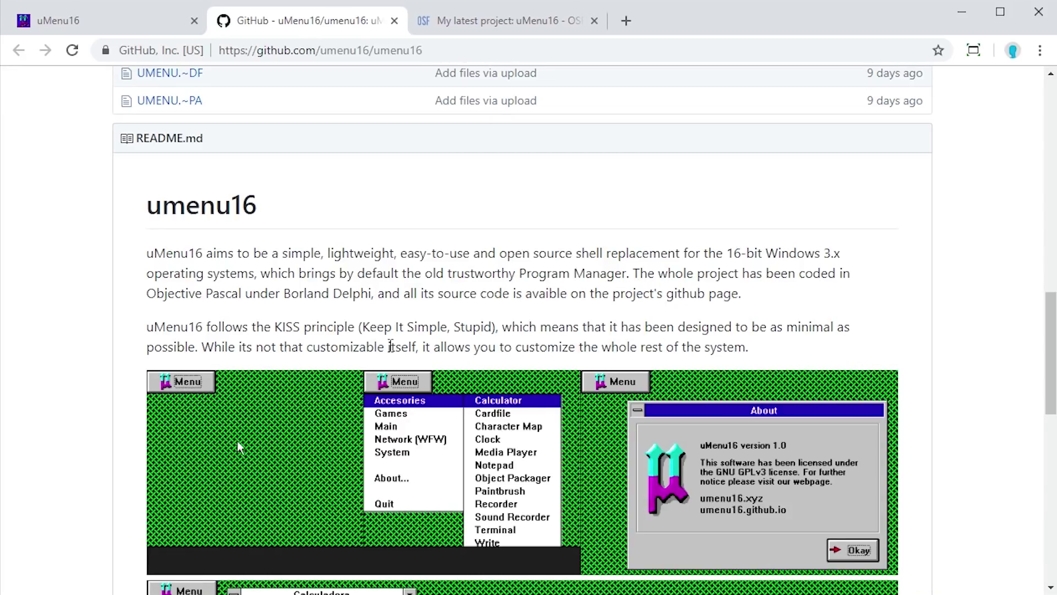
scroll(392, 350, down, 12)
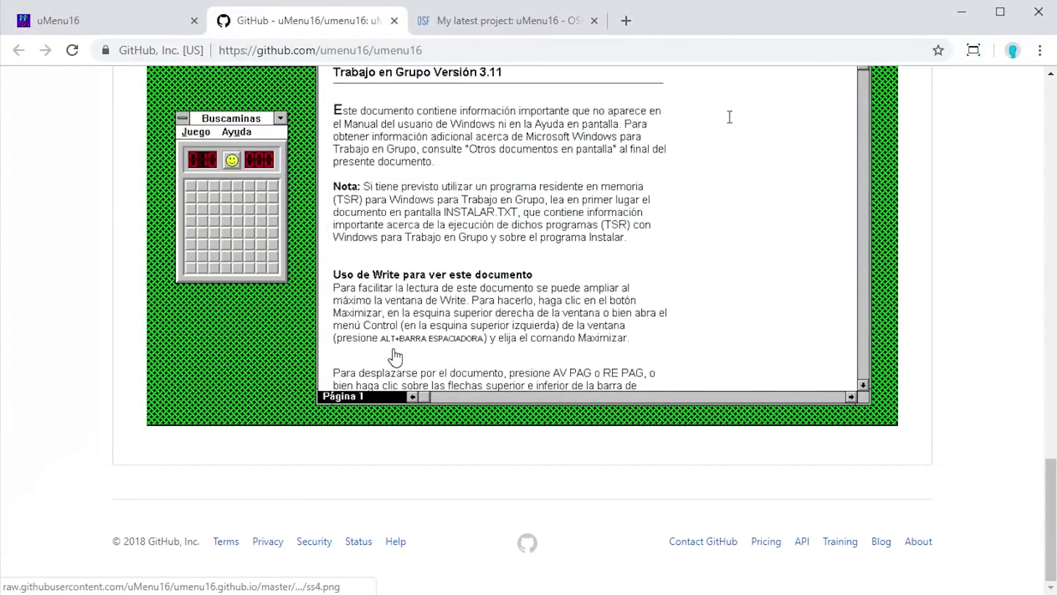
scroll(394, 352, up, 14)
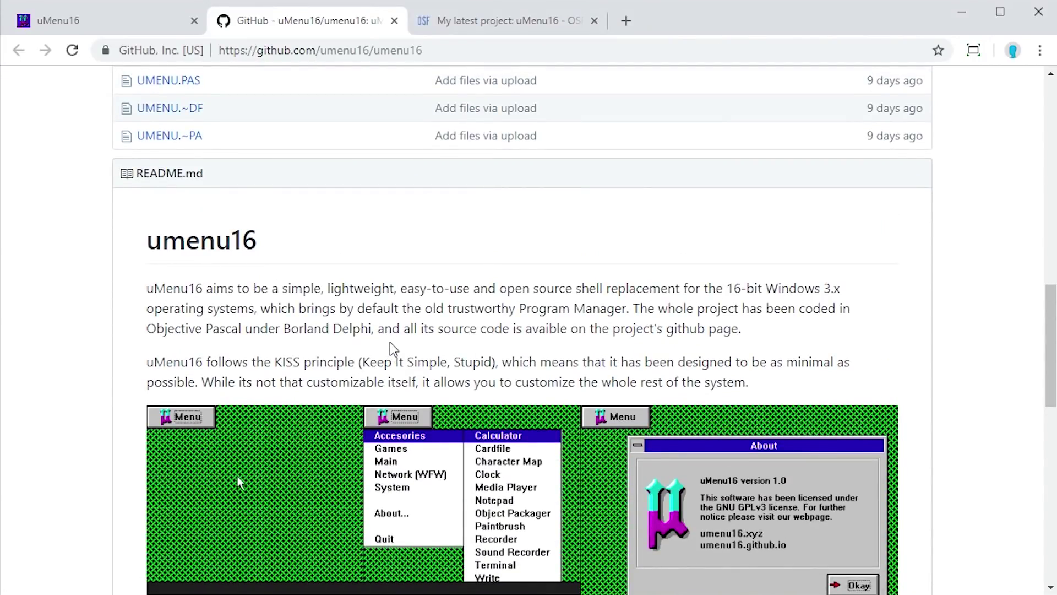
scroll(390, 342, up, 10)
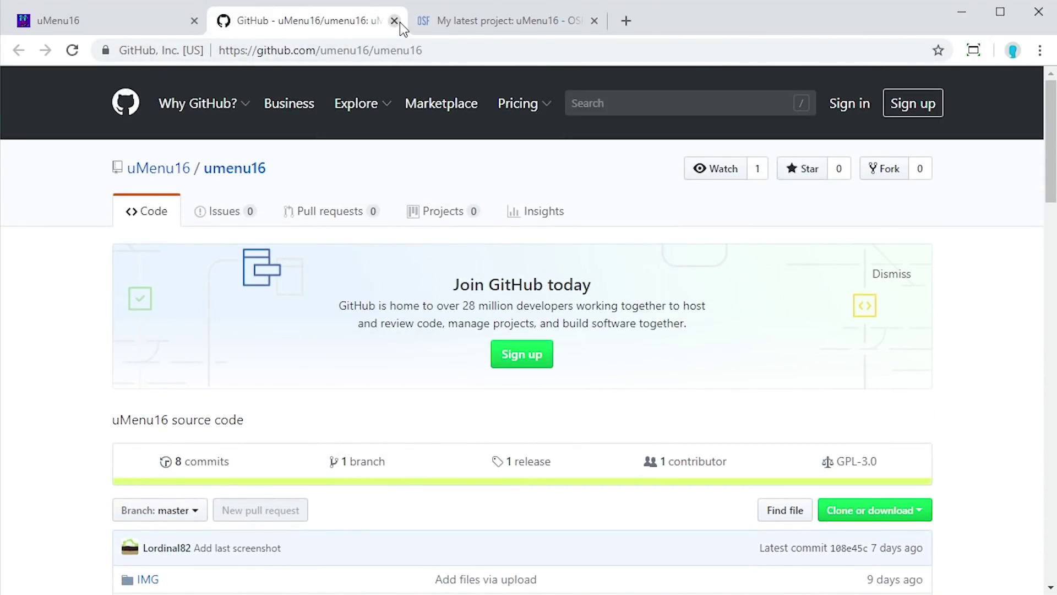
Close the GitHub tab and scroll the homepage through About, Why uMenu16? and Screenshots
click(400, 22)
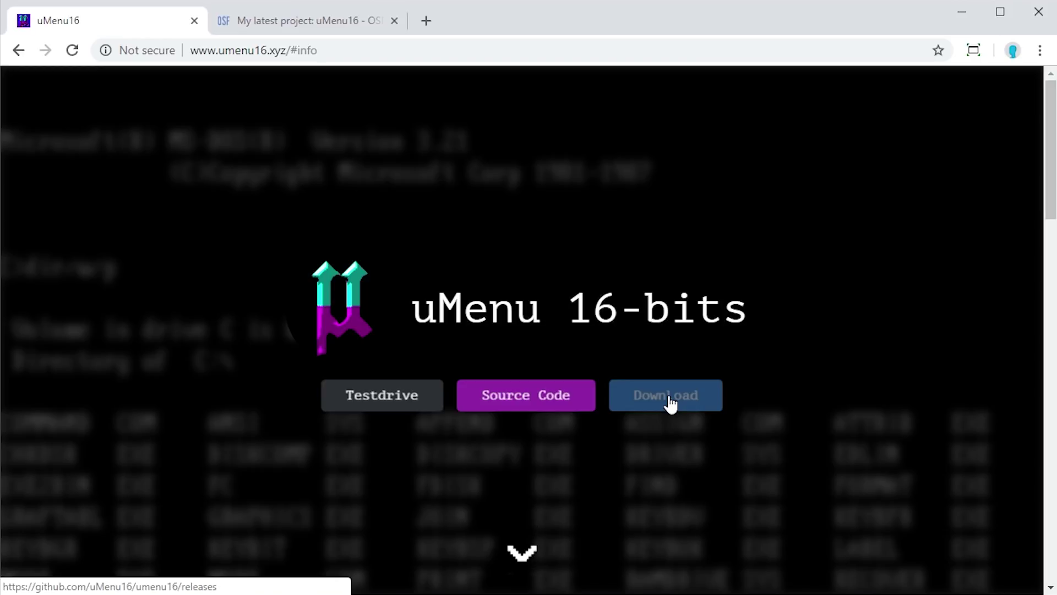
scroll(584, 450, down, 8)
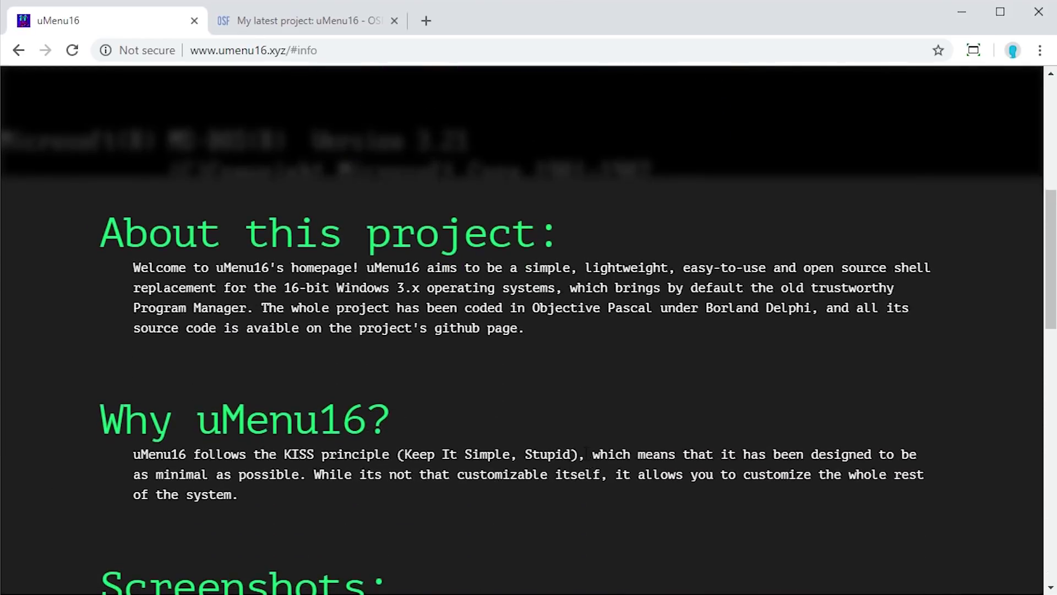
scroll(585, 450, down, 2)
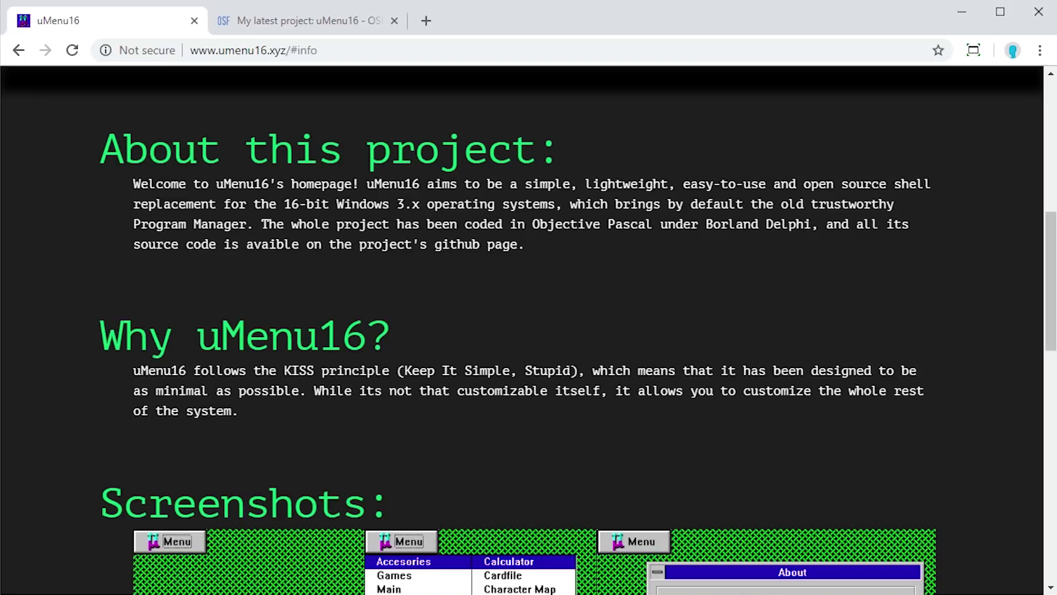
scroll(484, 388, down, 10)
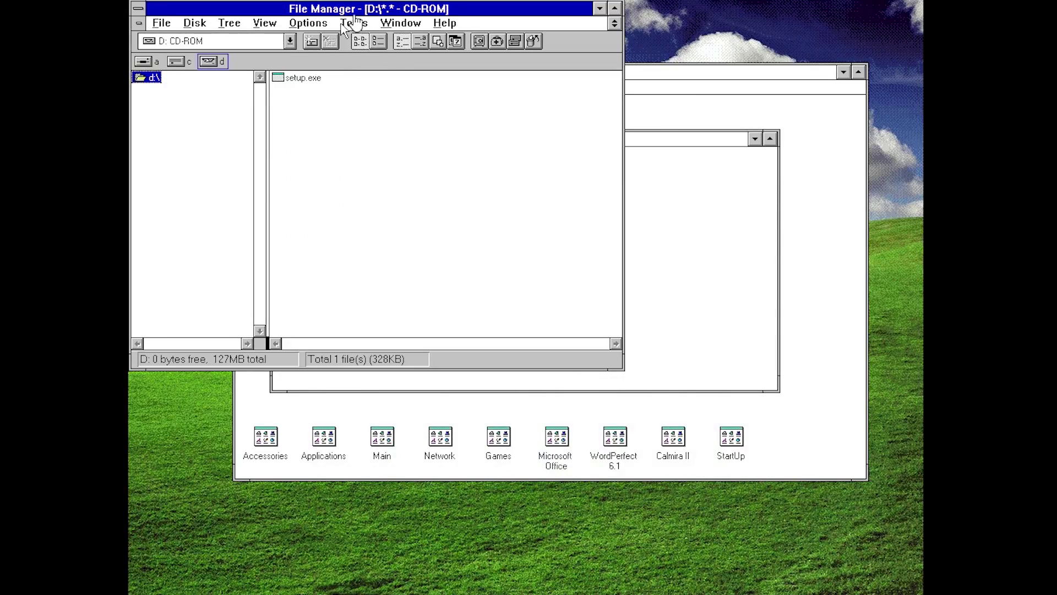
Move File Manager toward the screen centre and run setup.exe from the D: CD-ROM
drag(205, 8, 319, 78)
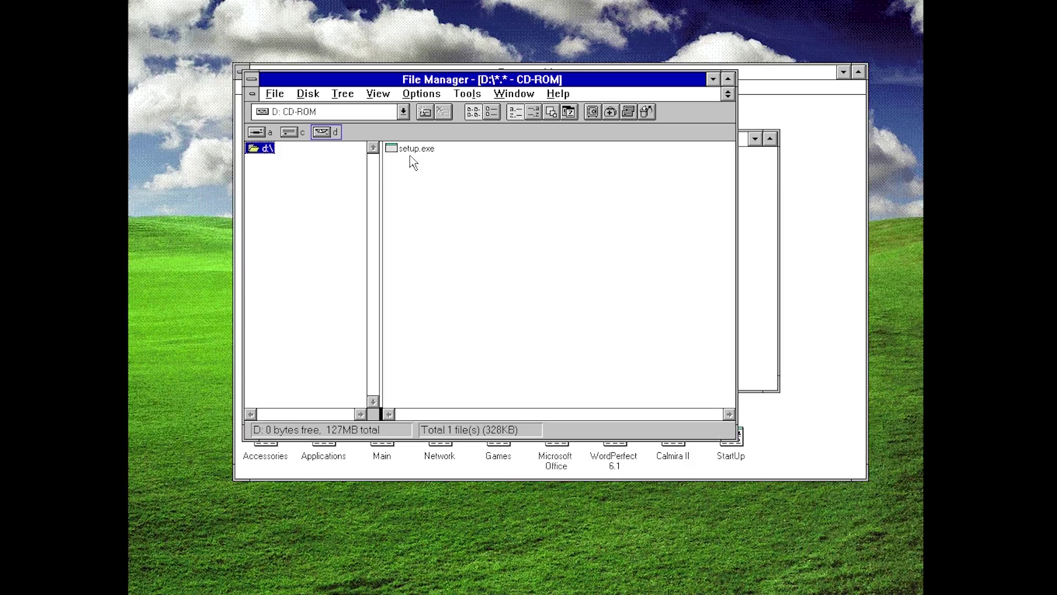
click(413, 163)
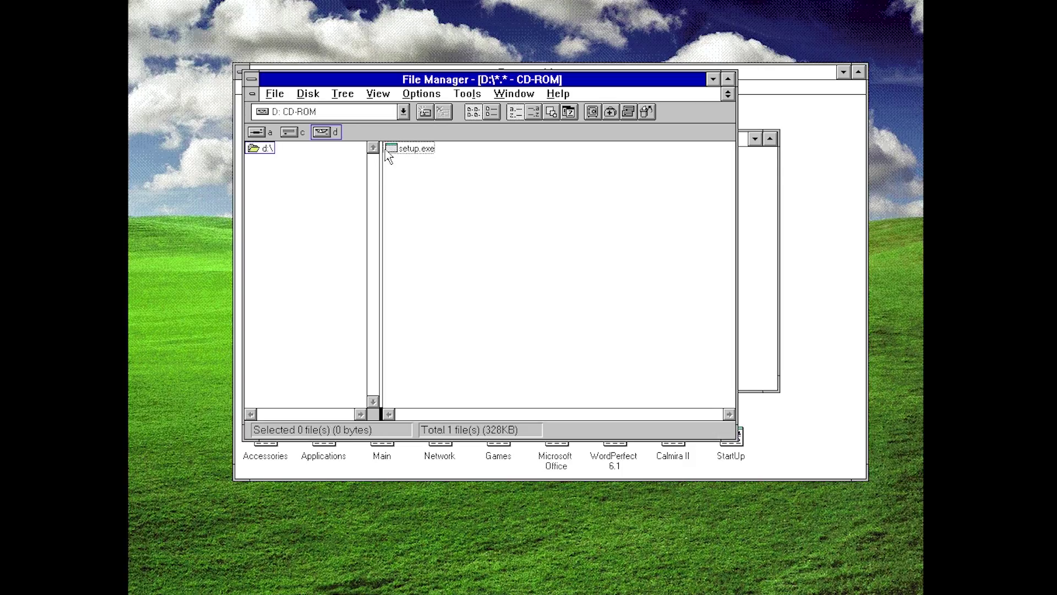
double_click(389, 151)
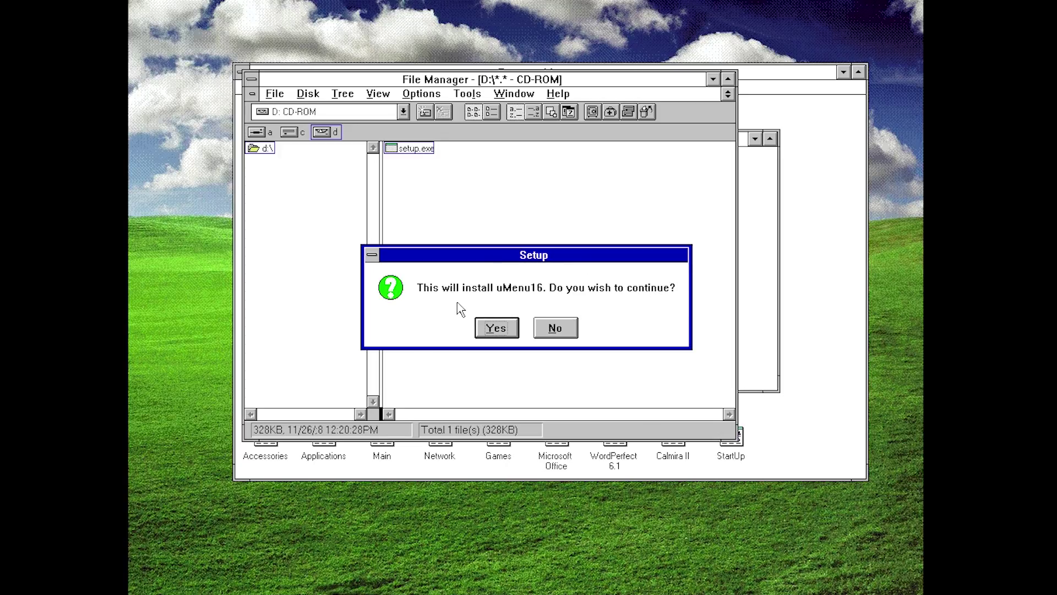
Install uMenu16 to C:\UMENU16 in the uMenu16 program group and finish Setup
click(495, 327)
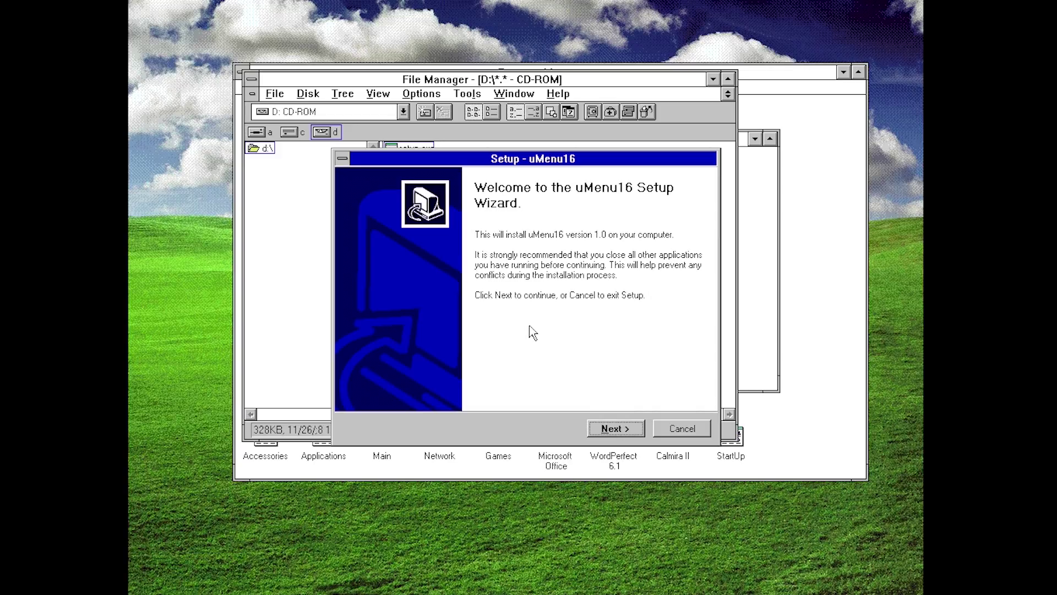
click(605, 429)
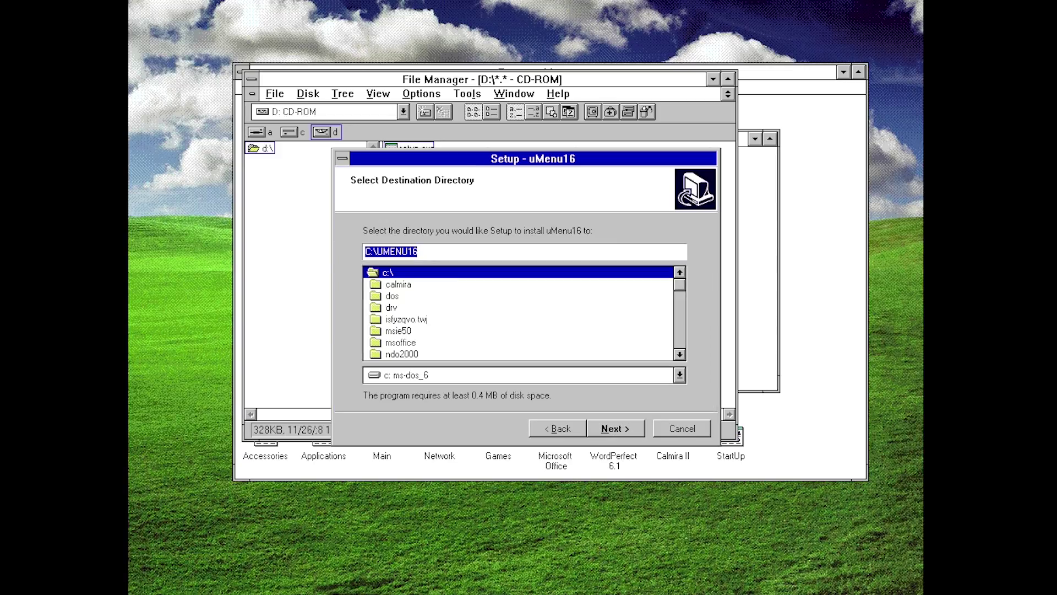
click(605, 428)
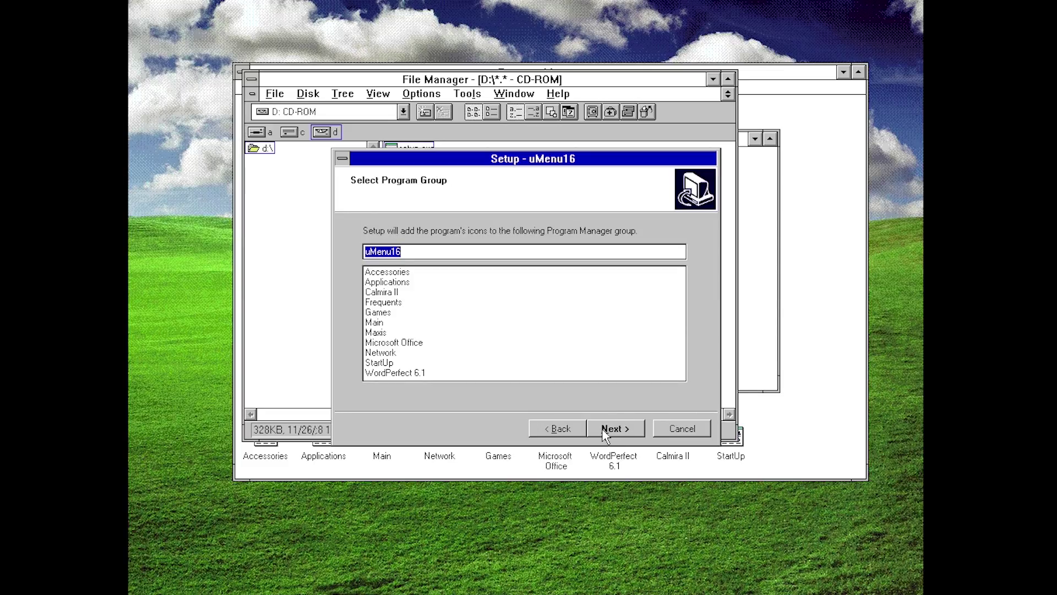
click(605, 428)
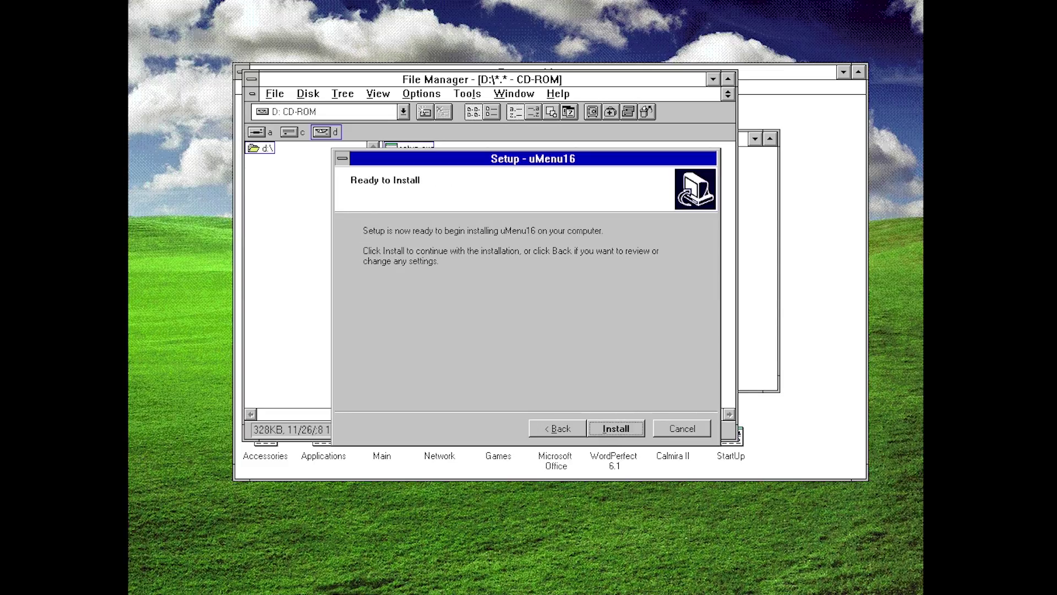
click(606, 429)
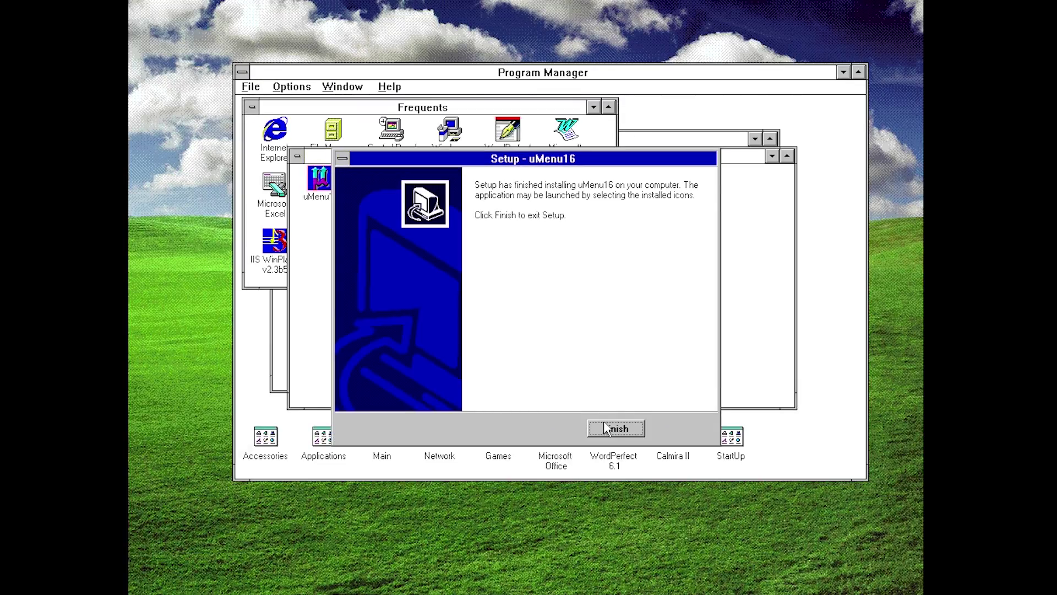
click(606, 428)
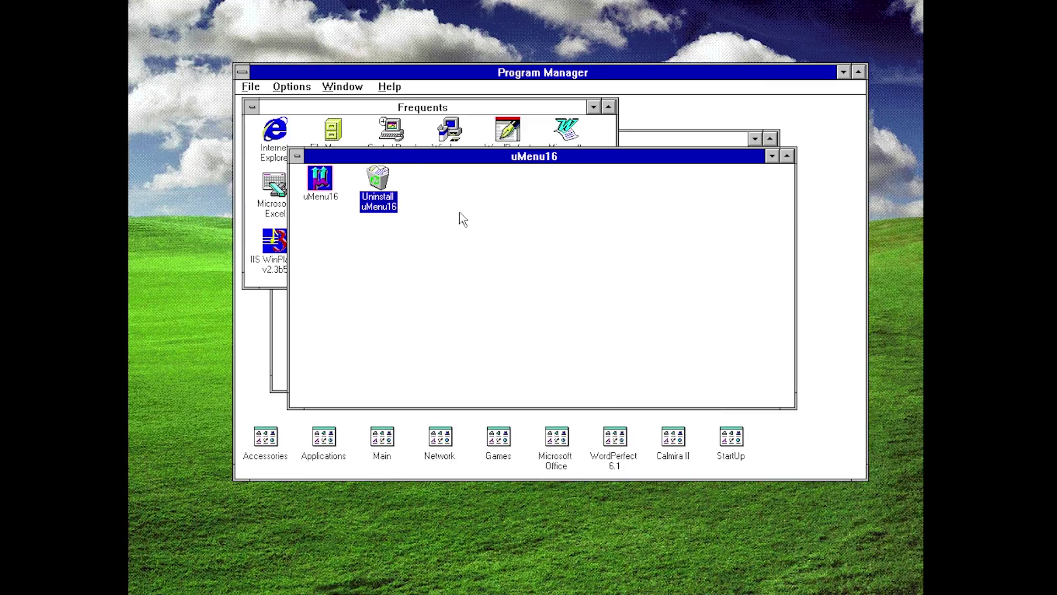
Launch uMenu16 from its new icon and expand its Accessories submenu
double_click(325, 190)
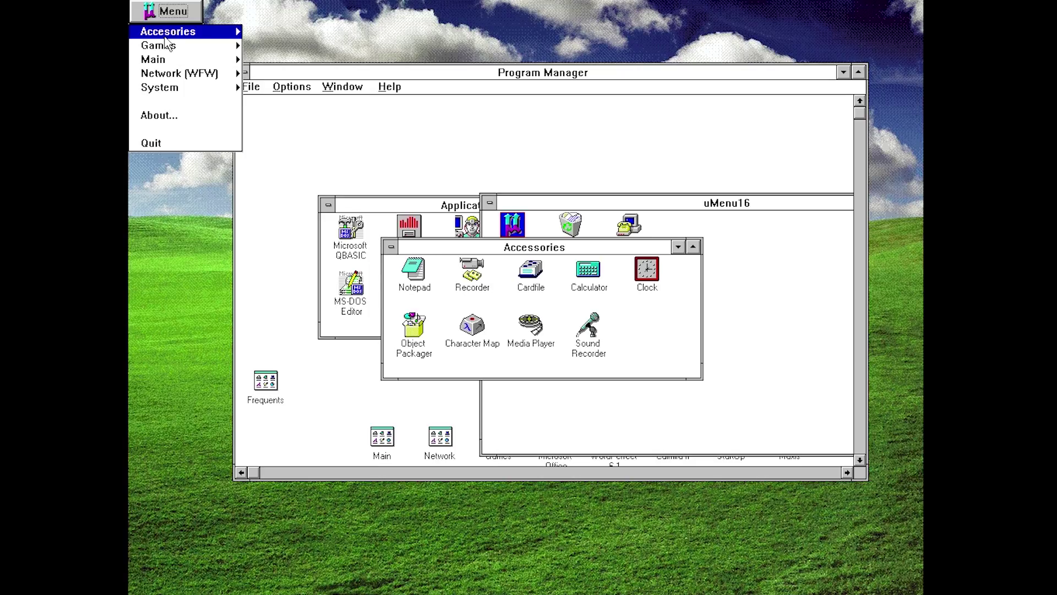
key(Right)
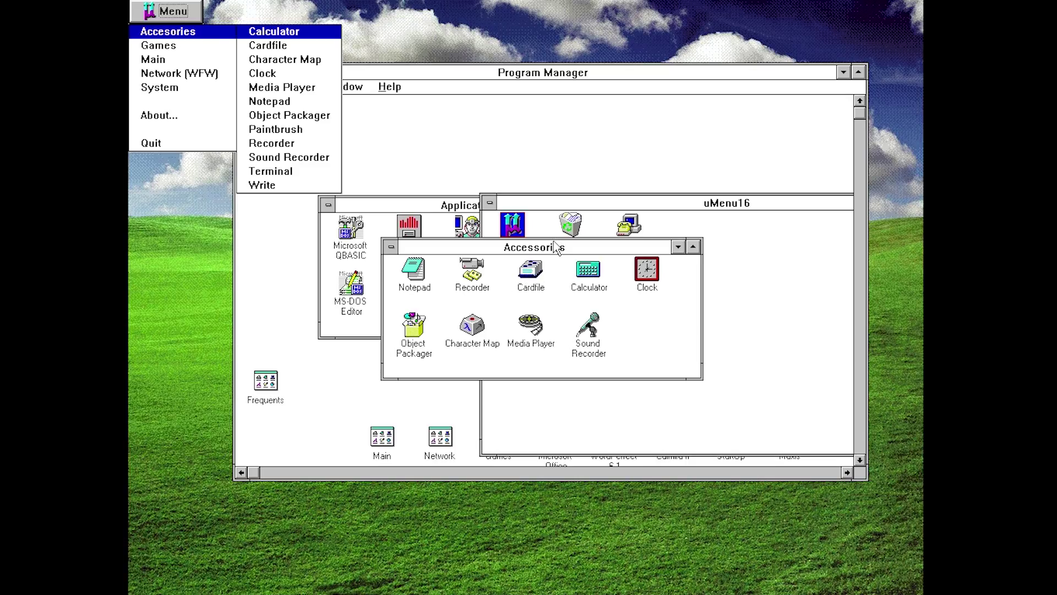
Close the launcher menu, move the Accessories window down-right, then open and dismiss the Menu twice
click(564, 259)
drag(590, 247, 635, 295)
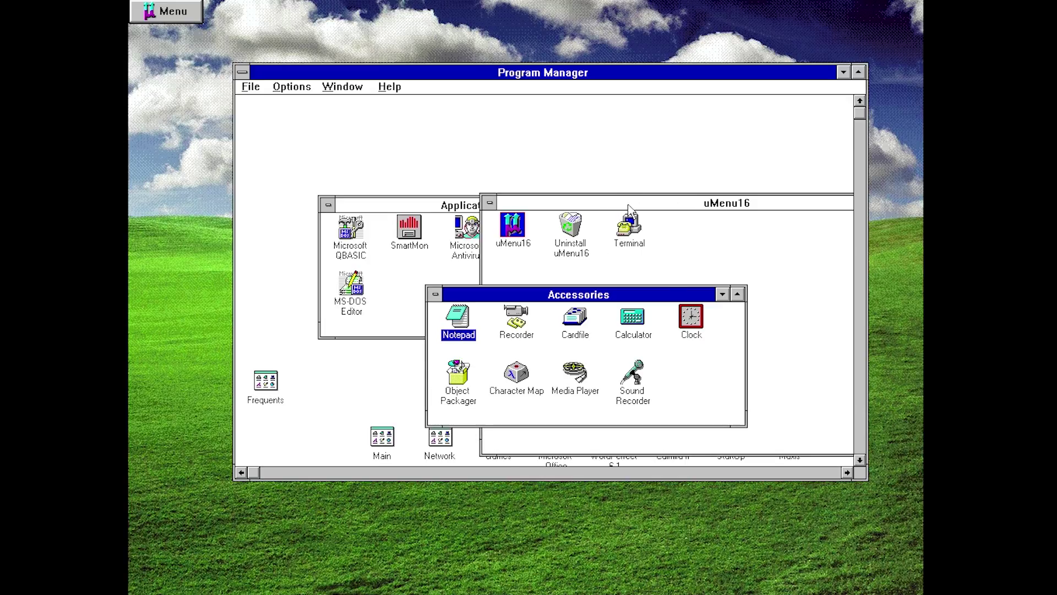
click(149, 9)
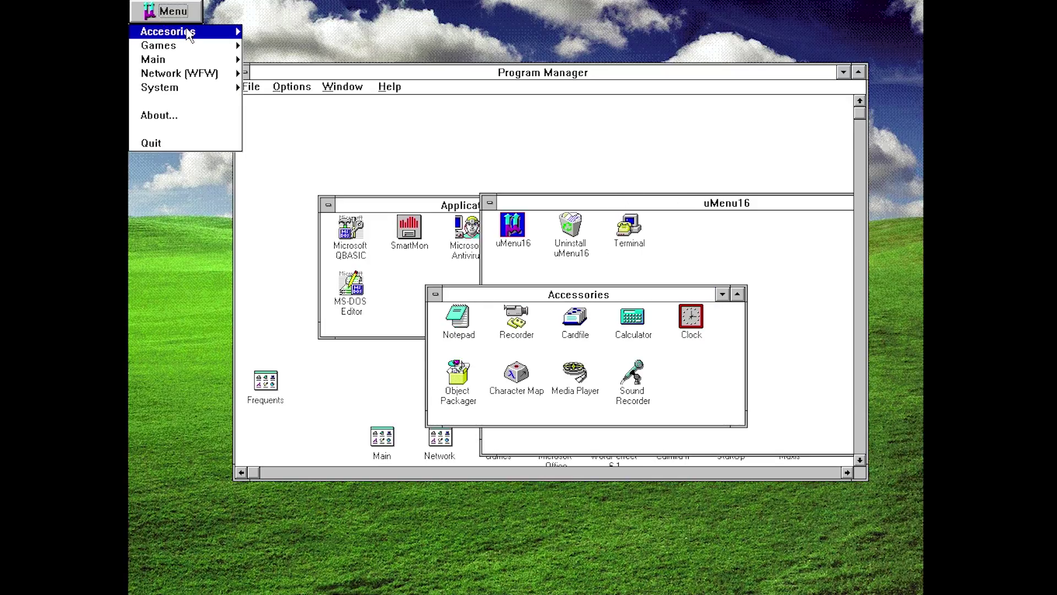
mouse_move(187, 34)
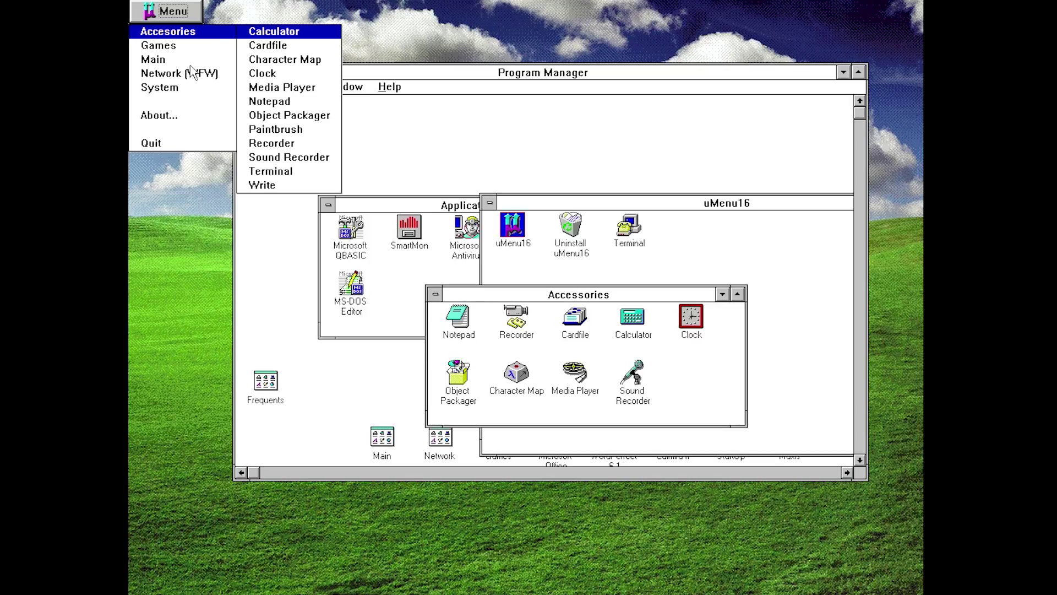
click(350, 75)
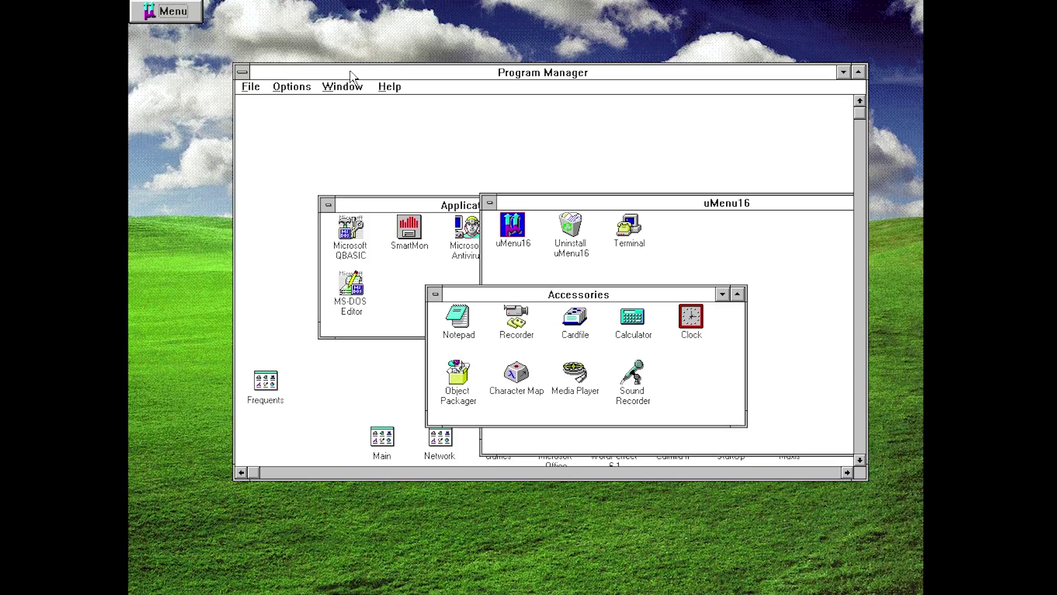
click(171, 11)
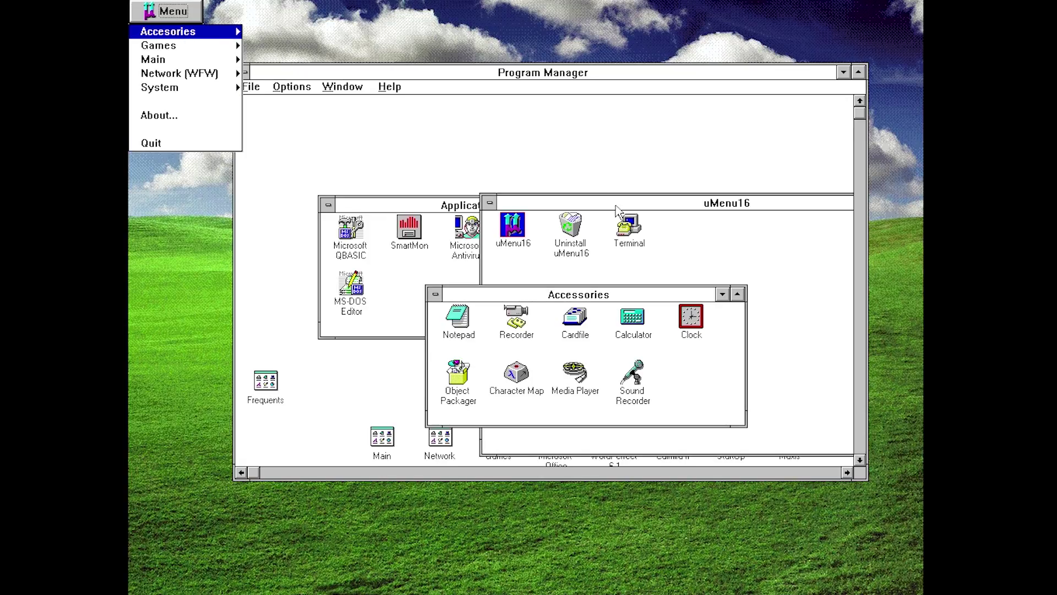
click(611, 325)
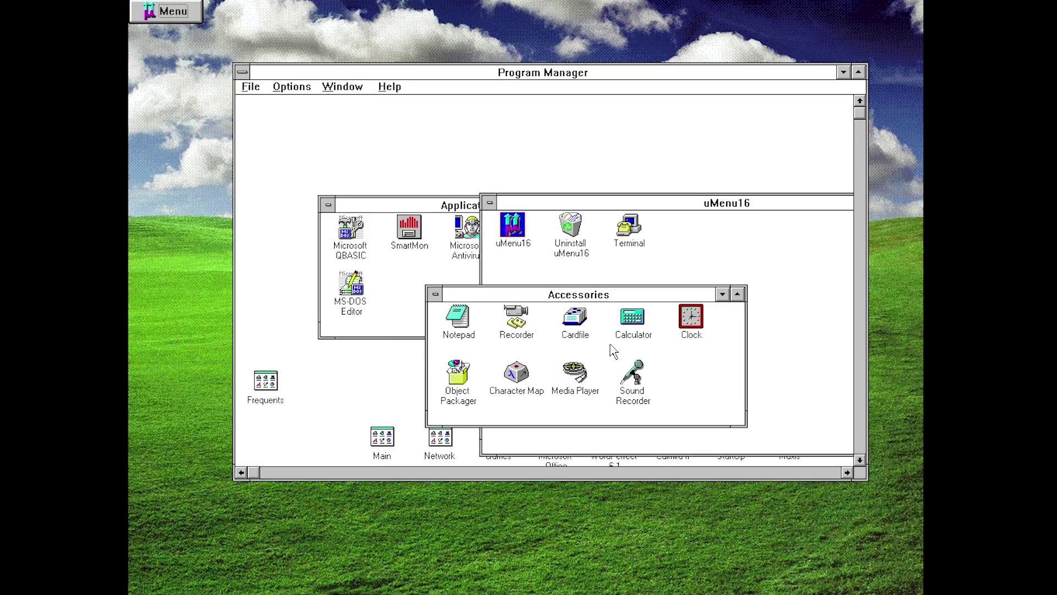
Start Terminal from Menu > Accesories, accept no default serial port, then close Terminal
click(150, 13)
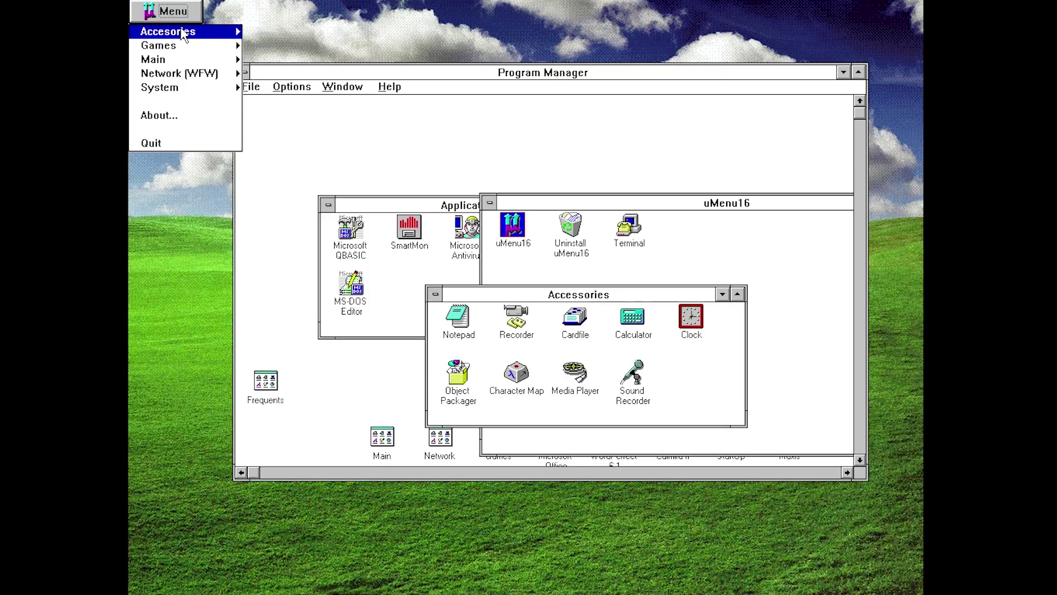
mouse_move(183, 34)
click(303, 173)
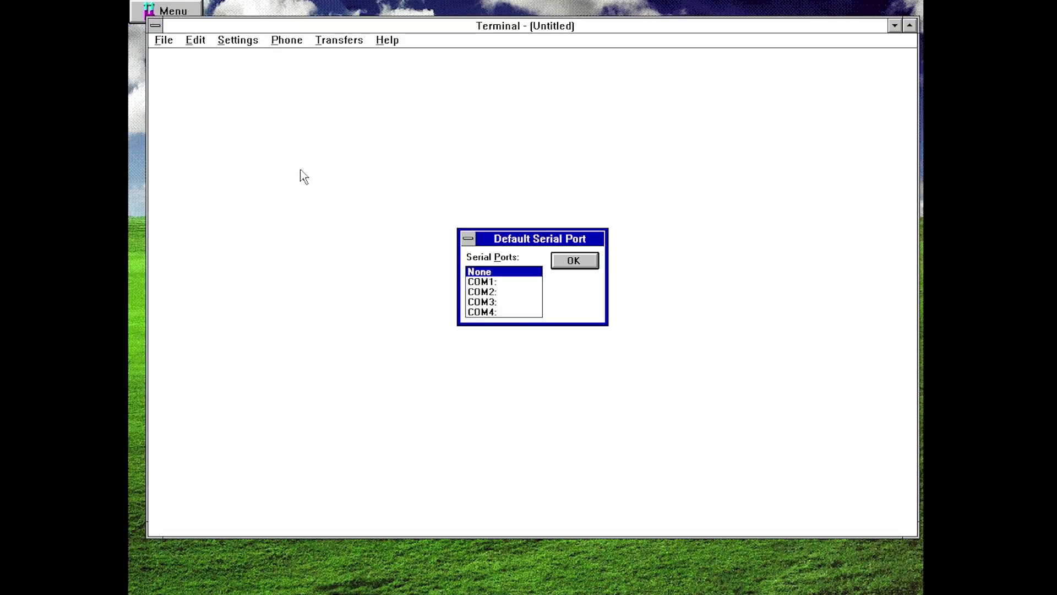
click(590, 259)
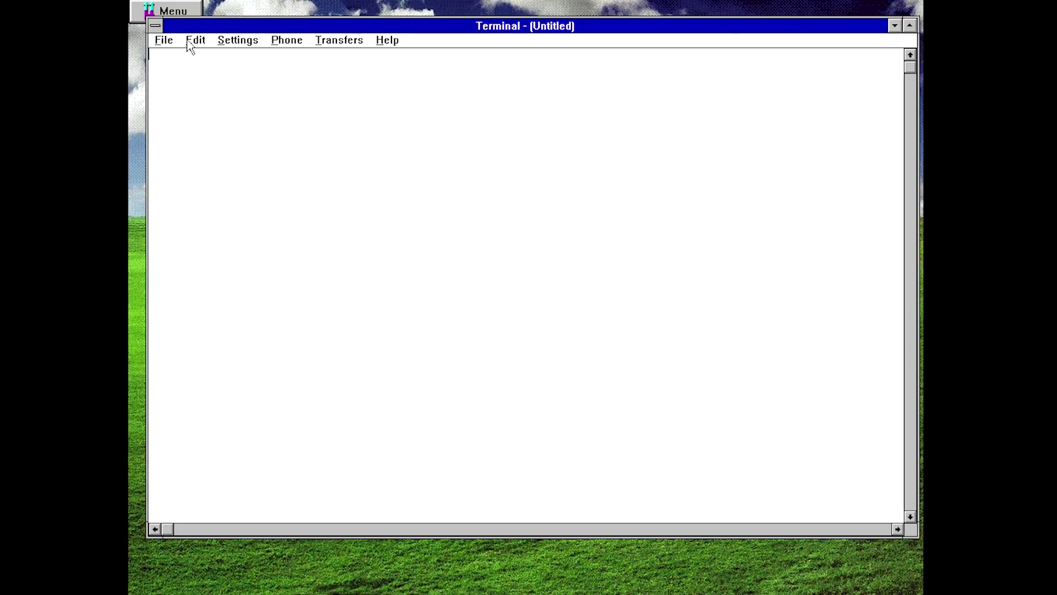
click(156, 25)
click(210, 113)
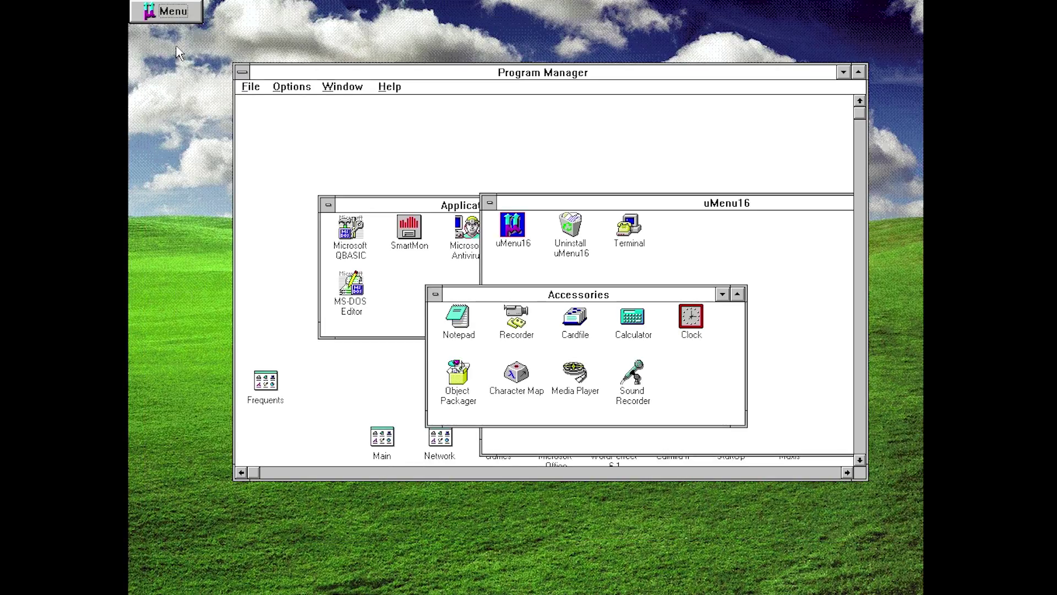
click(171, 12)
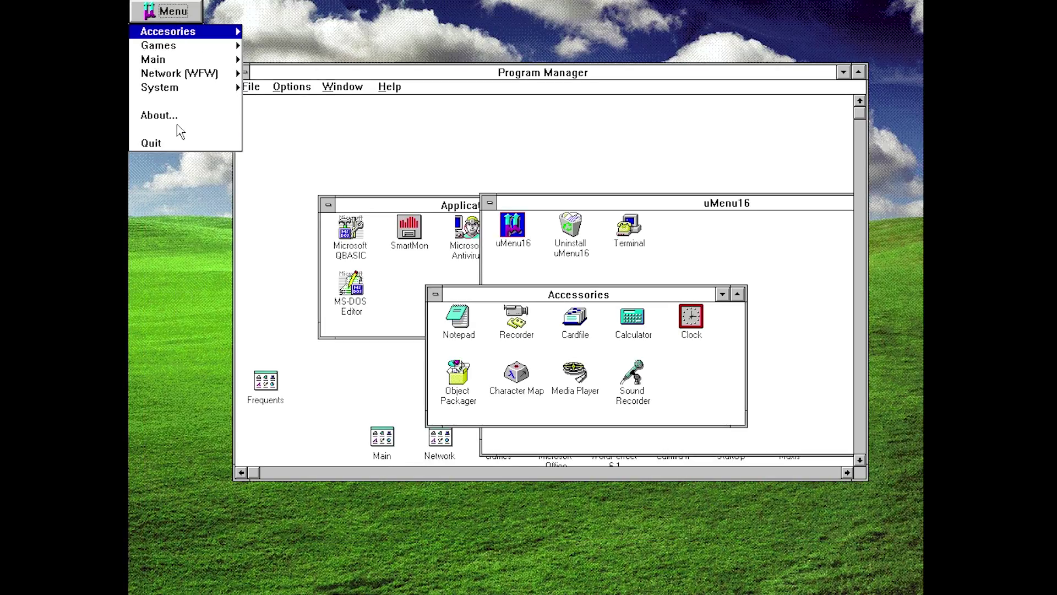
View uMenu16's About box (version 1.0, GNU GPLv3) and dismiss it with Okay
click(161, 117)
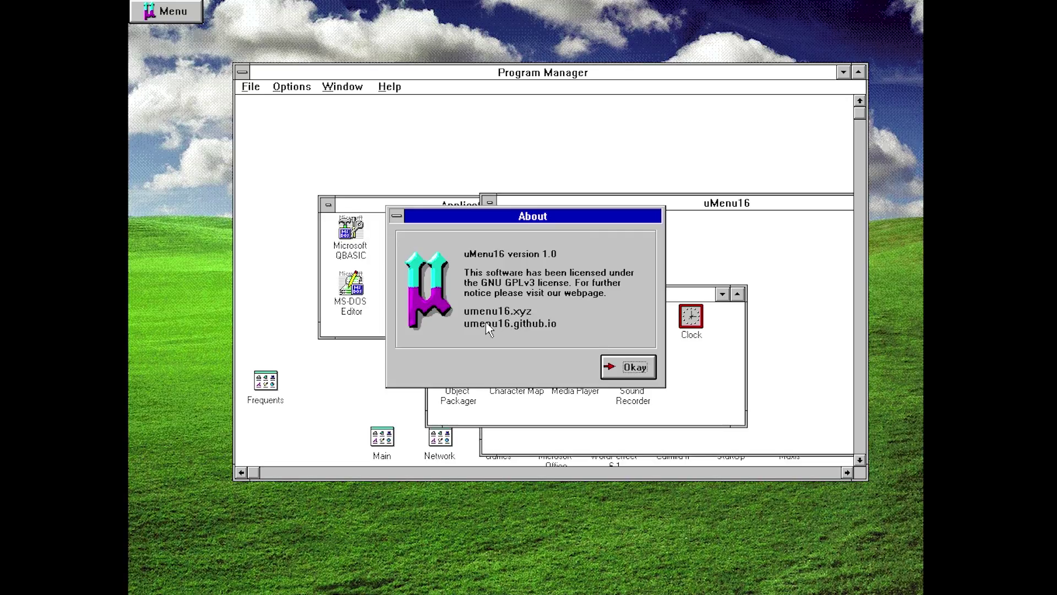
click(625, 361)
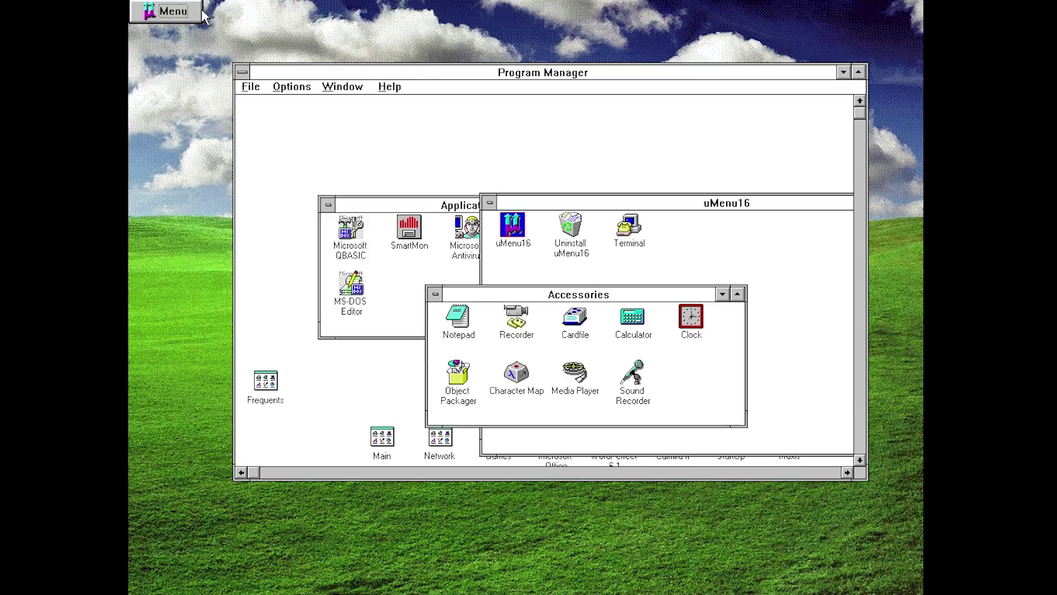
click(181, 12)
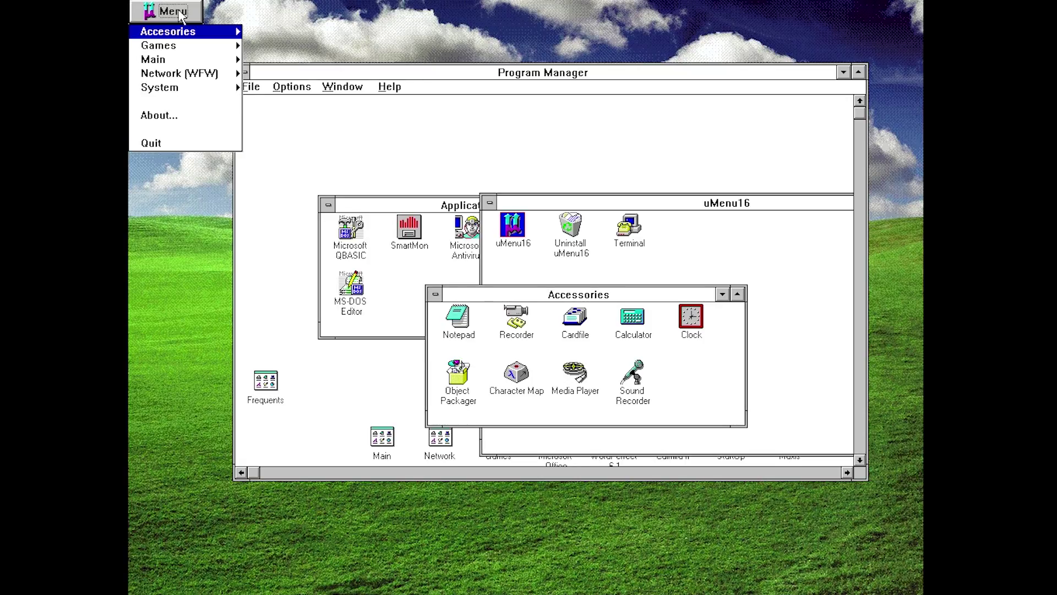
Quit uMenu16 from its Menu, confirm, and relaunch it from the uMenu16 group icon
click(164, 144)
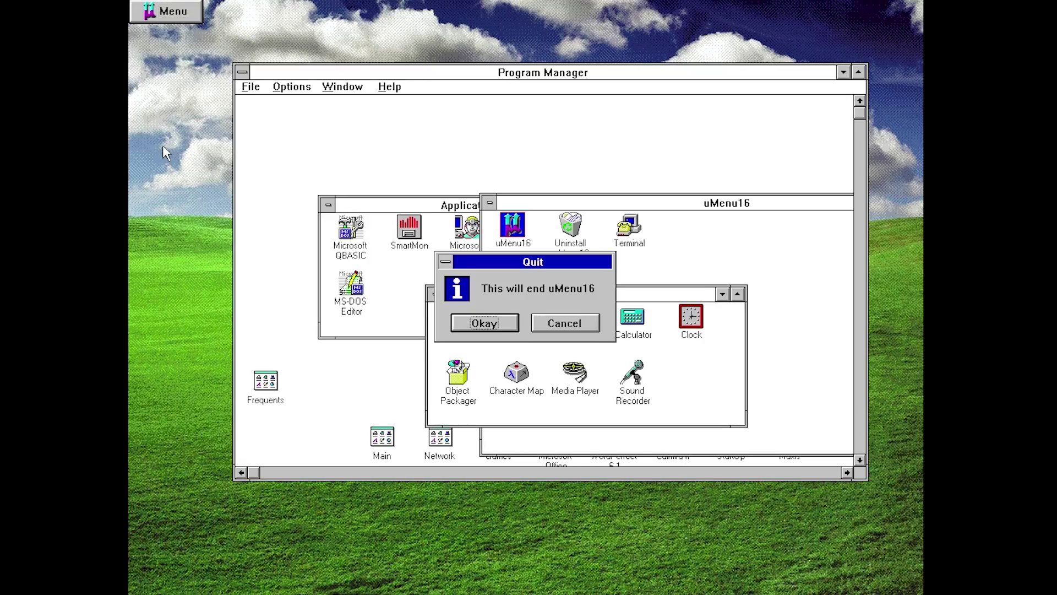
click(502, 324)
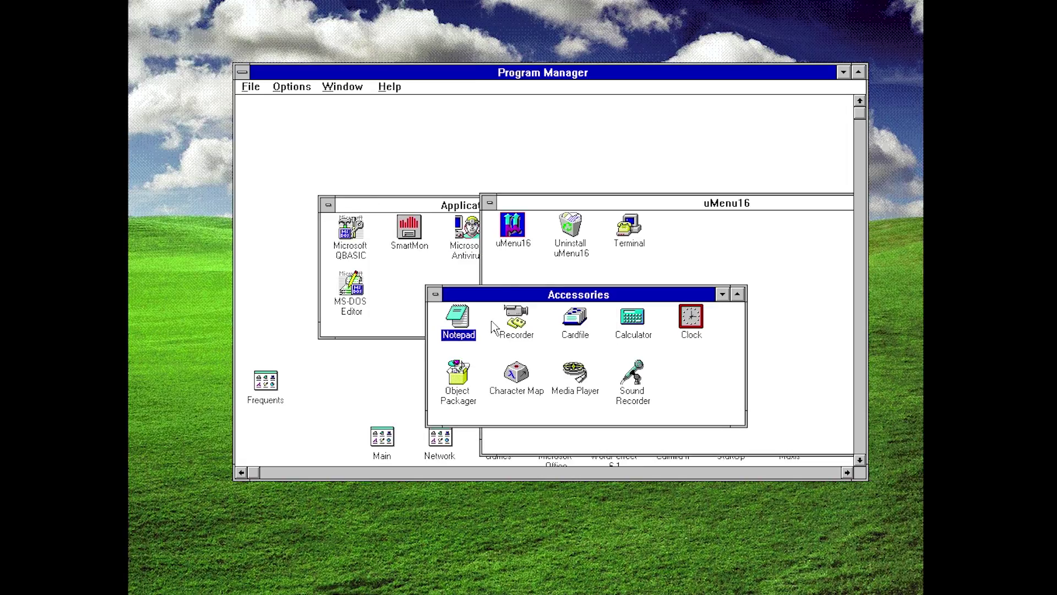
double_click(509, 223)
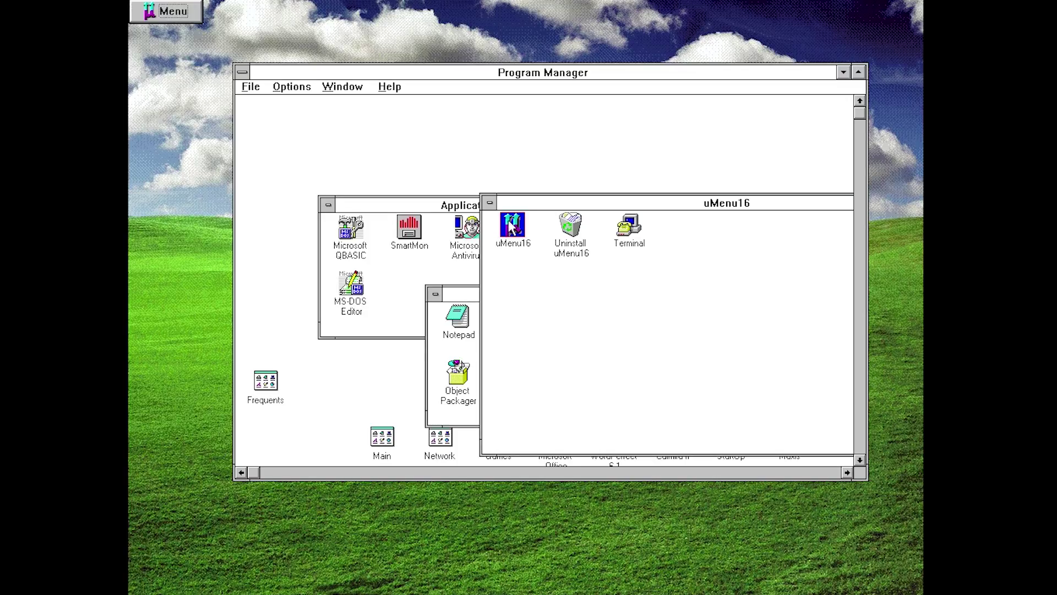